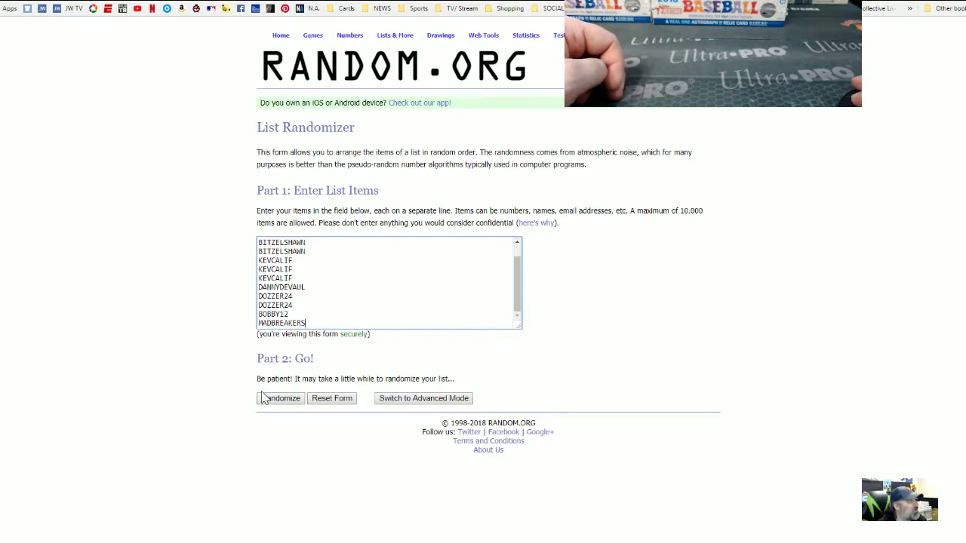
- Randomize the 12-item list of usernames six times
{"action": "left_click", "coordinate": [264, 399]}
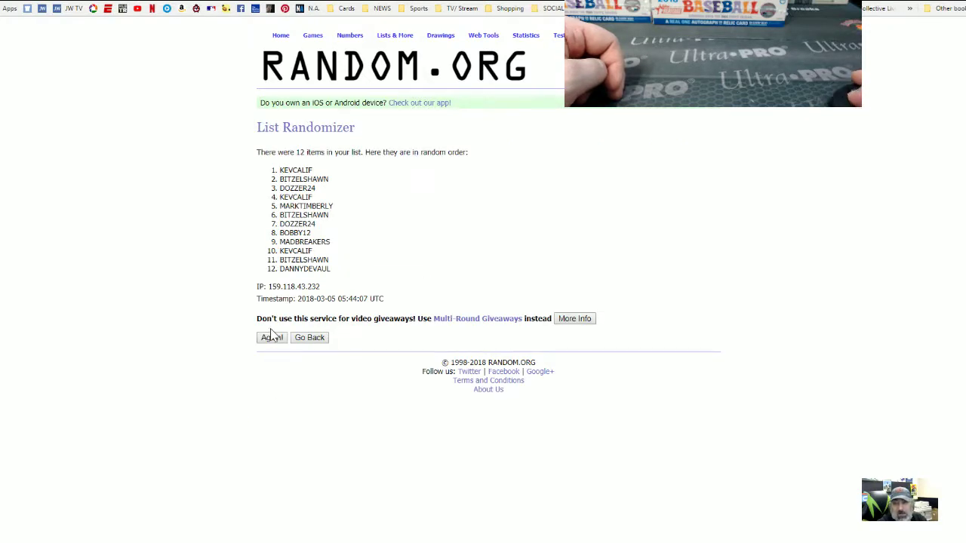
{"action": "left_click", "coordinate": [273, 340]}
{"action": "left_click", "coordinate": [271, 360]}
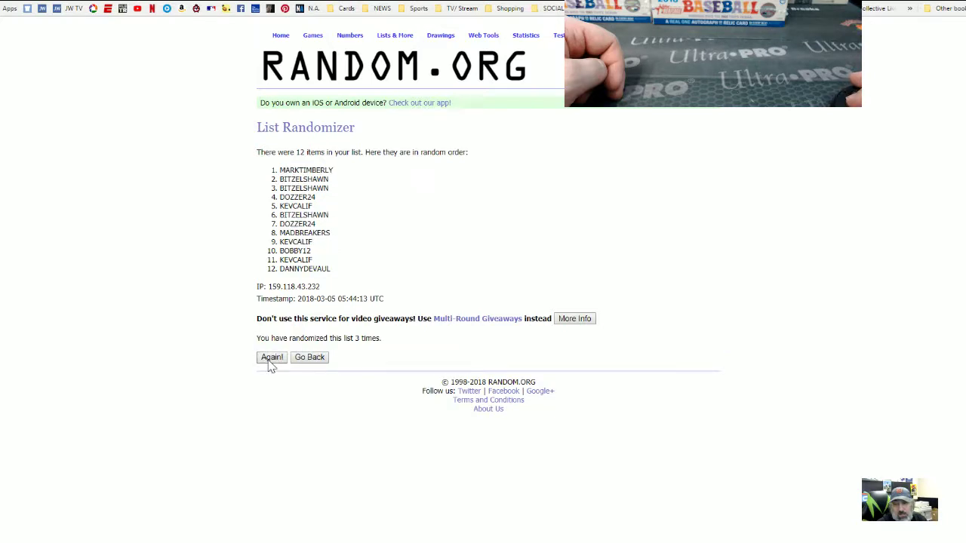
{"action": "left_click", "coordinate": [271, 360]}
{"action": "left_click", "coordinate": [271, 360]}
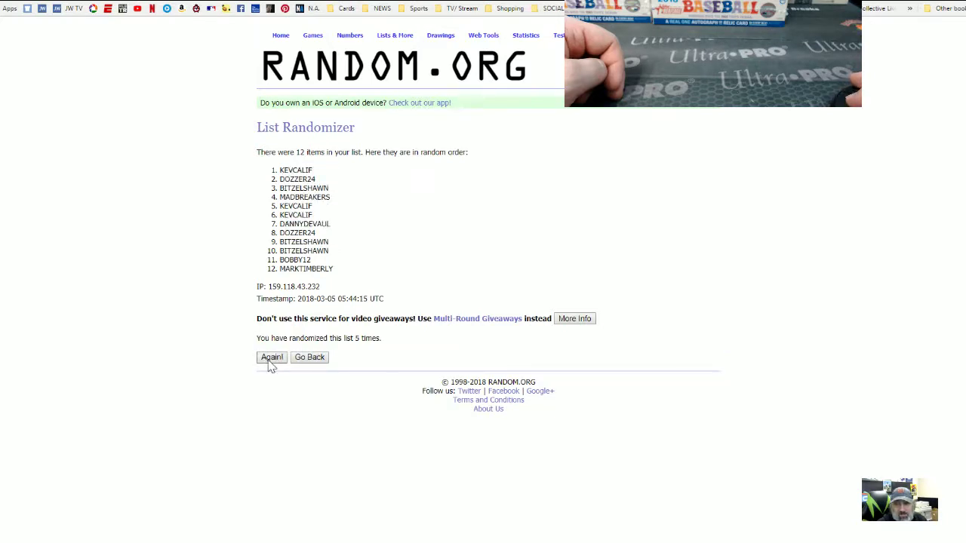
{"action": "left_click", "coordinate": [271, 360]}
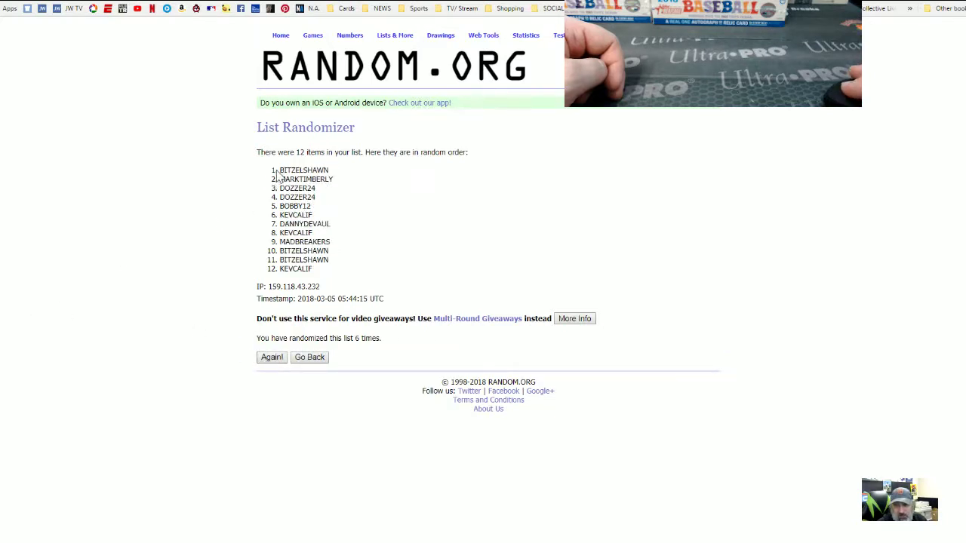
{"action": "left_click_drag", "start_coordinate": [278, 175], "coordinate": [320, 216]}
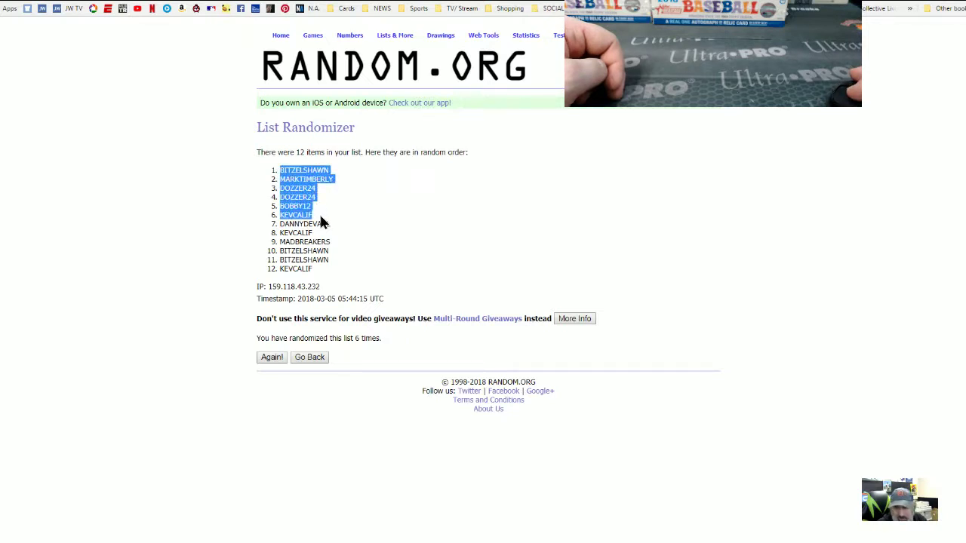
{"action": "right_click", "coordinate": [302, 193]}
{"action": "left_click", "coordinate": [245, 257]}
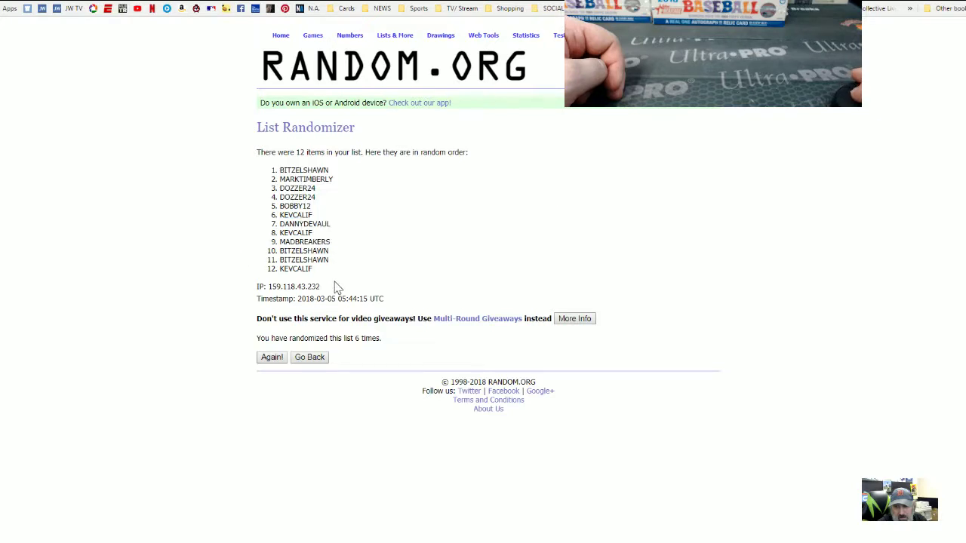
{"action": "left_click_drag", "start_coordinate": [323, 277], "coordinate": [283, 228]}
{"action": "right_click", "coordinate": [287, 225]}
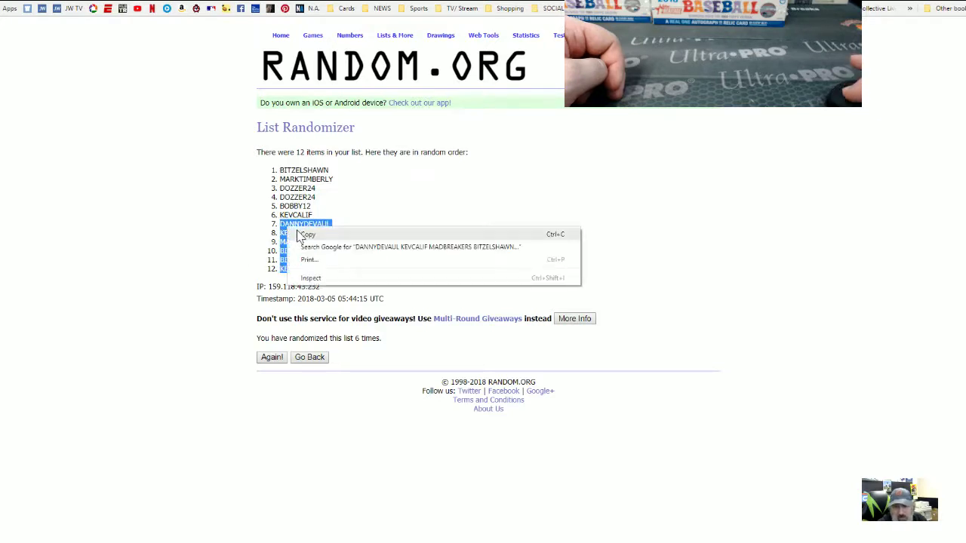
{"action": "left_click", "coordinate": [309, 233]}
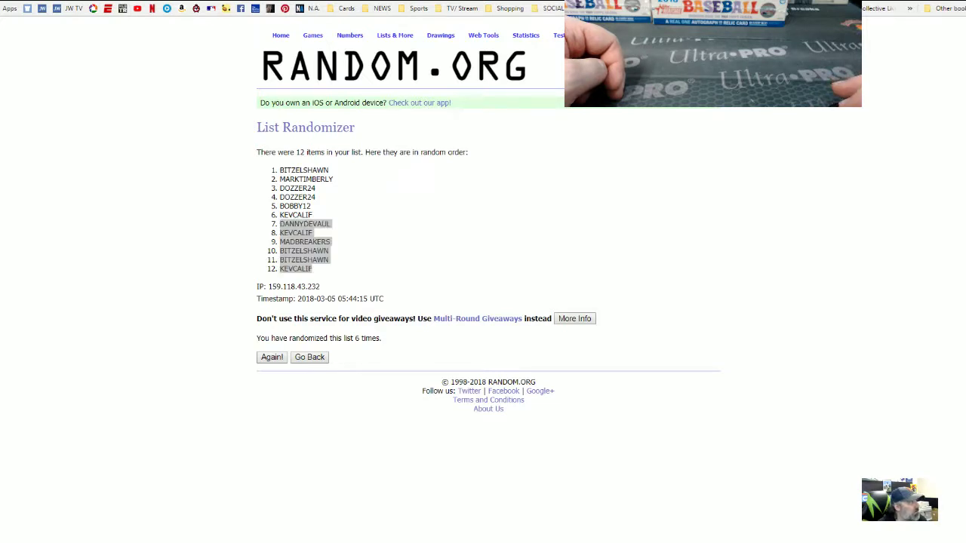
- Copy the first six usernames of the randomized order and paste them into the Book1 workbook in Excel, starting at cell E39, matching destination formatting
{"action": "left_click_drag", "start_coordinate": [280, 170], "coordinate": [317, 219]}
{"action": "right_click", "coordinate": [302, 199]}
{"action": "left_click", "coordinate": [313, 204]}
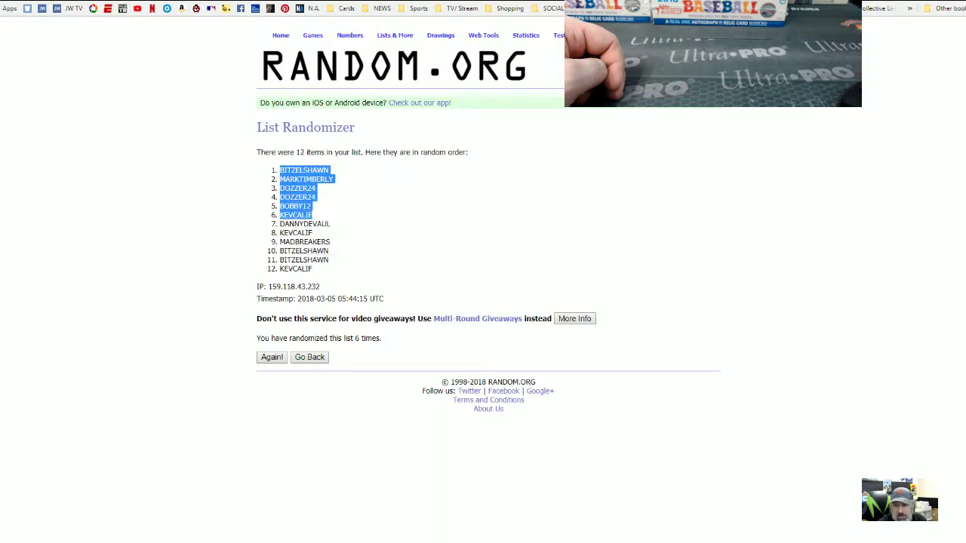
{"action": "left_click", "coordinate": [330, 539]}
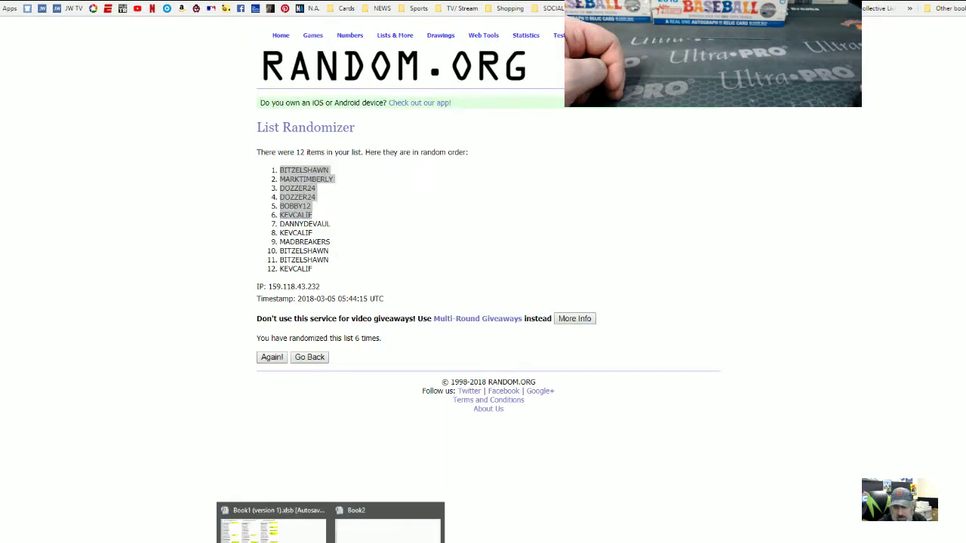
{"action": "left_click", "coordinate": [271, 529]}
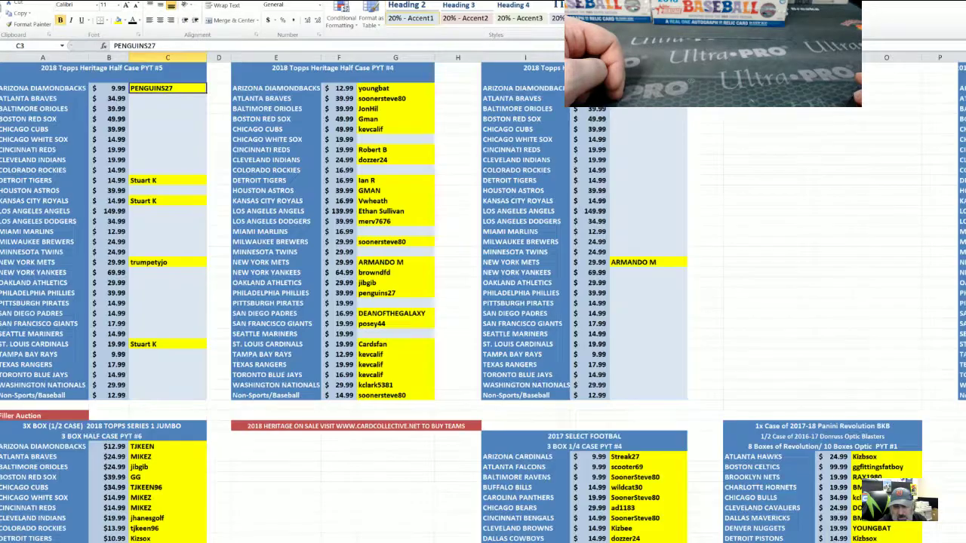
{"action": "left_click", "coordinate": [264, 457]}
{"action": "right_click", "coordinate": [265, 459]}
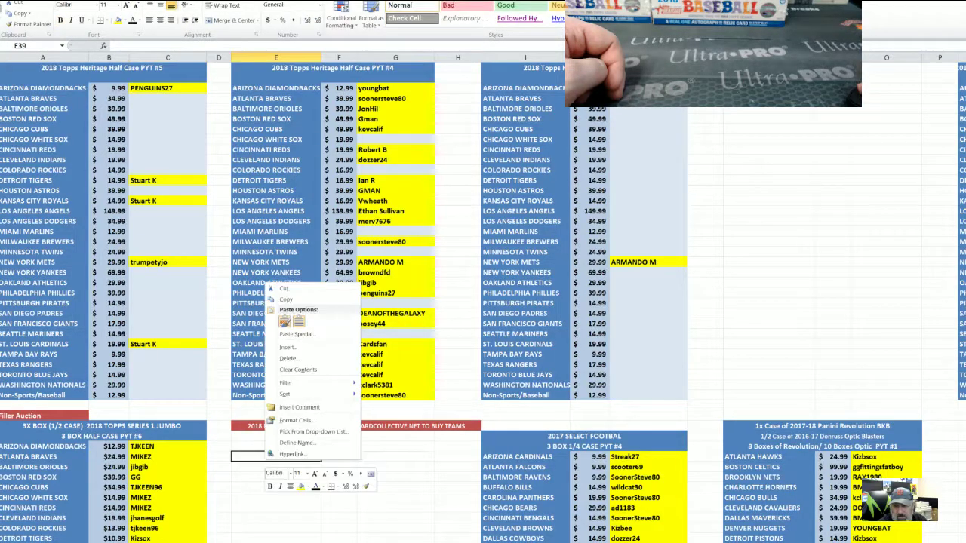
{"action": "left_click", "coordinate": [302, 325]}
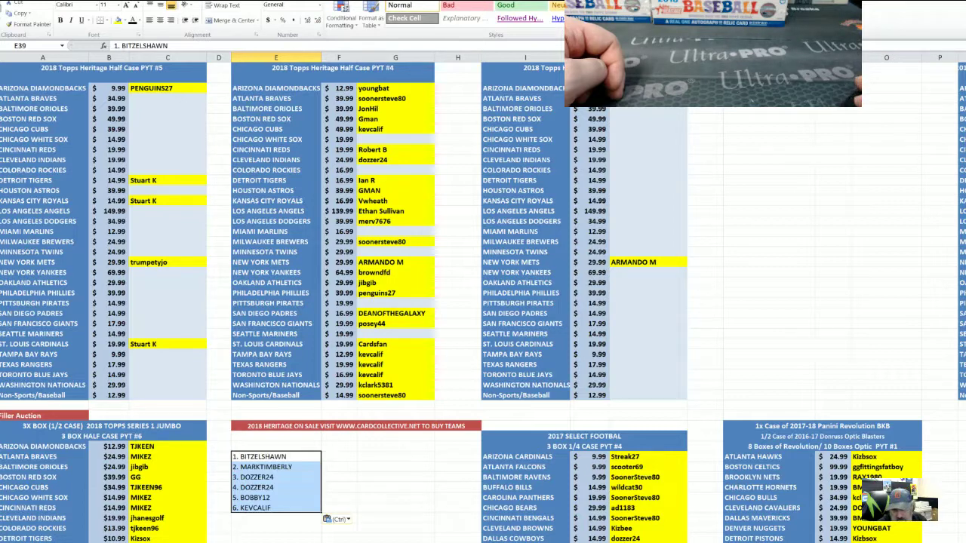
- Copy the first-ranked username without its number into the Minnesota Twins buyer cell (G19) of 2018 Topps Heritage Half Case PYT #4
{"action": "left_click", "coordinate": [266, 457]}
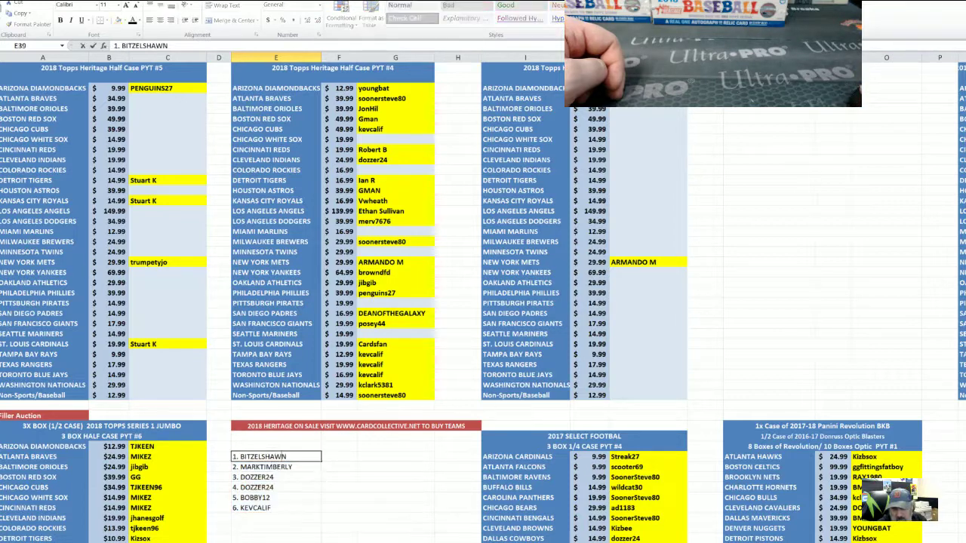
{"action": "double_click", "coordinate": [262, 456]}
{"action": "left_click_drag", "start_coordinate": [261, 456], "coordinate": [239, 456]}
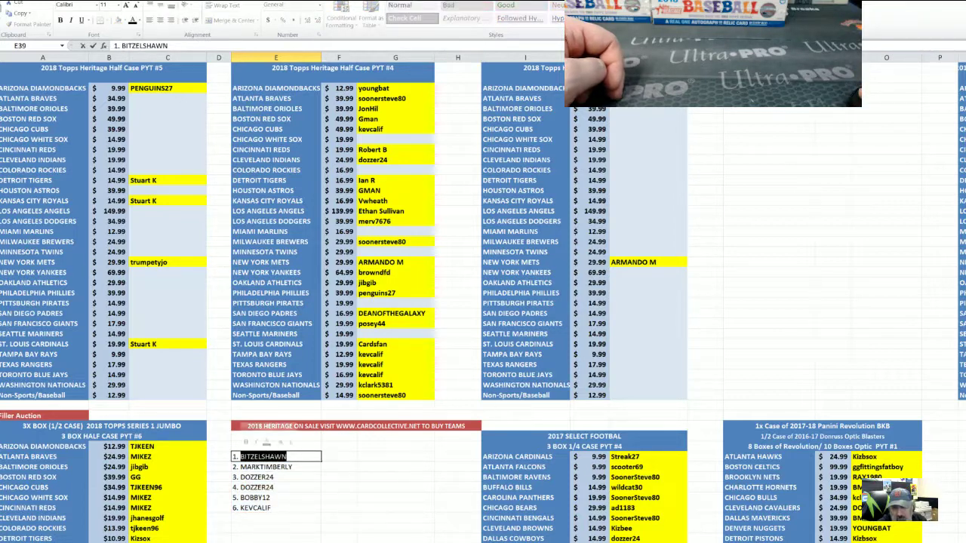
{"action": "right_click", "coordinate": [244, 454]}
{"action": "left_click", "coordinate": [265, 471]}
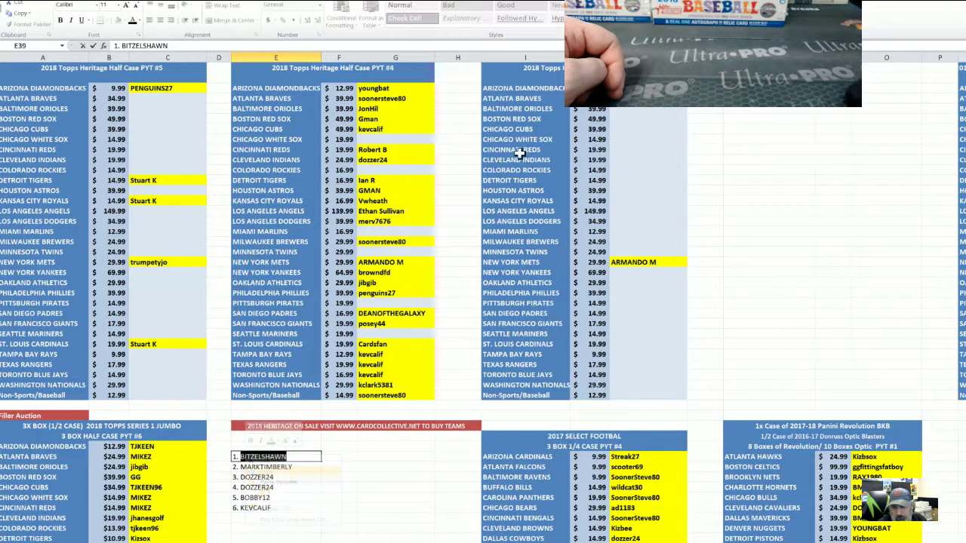
{"action": "left_click", "coordinate": [379, 251]}
{"action": "right_click", "coordinate": [379, 251]}
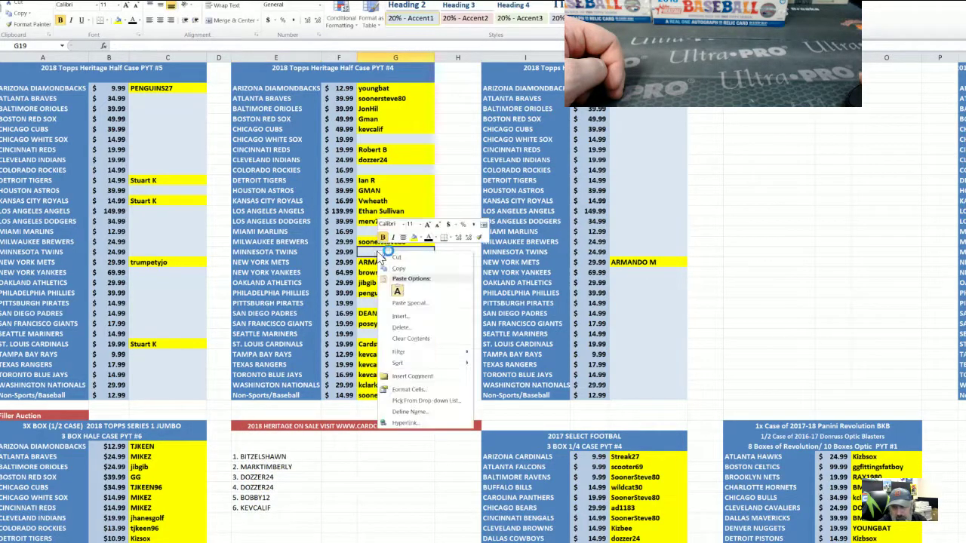
{"action": "left_click", "coordinate": [397, 291]}
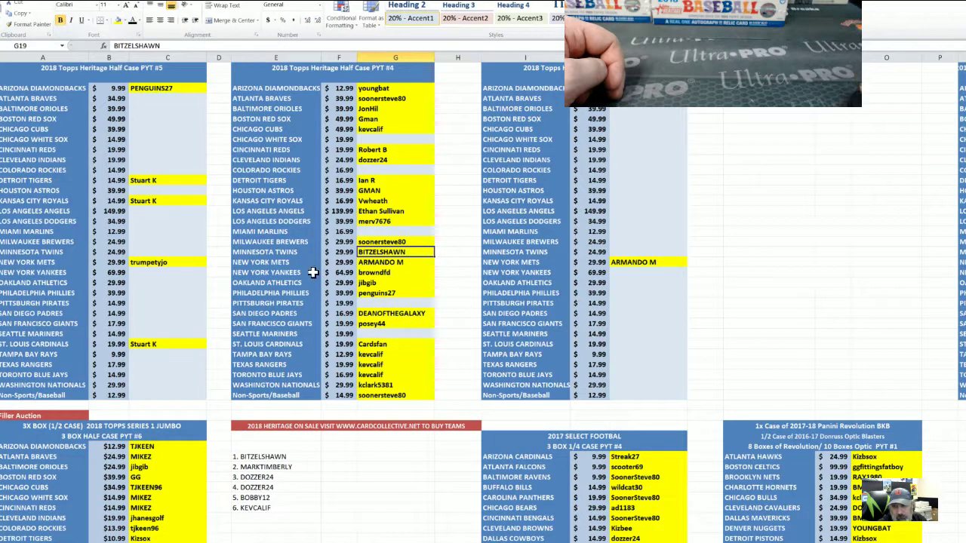
{"action": "left_click", "coordinate": [381, 333]}
{"action": "left_click", "coordinate": [373, 314]}
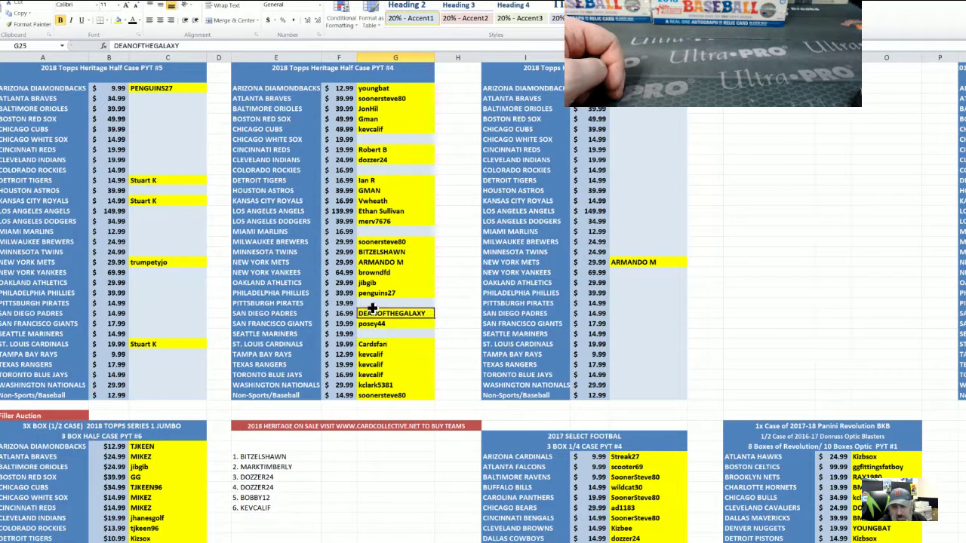
{"action": "left_click", "coordinate": [367, 231]}
{"action": "left_click", "coordinate": [367, 167]}
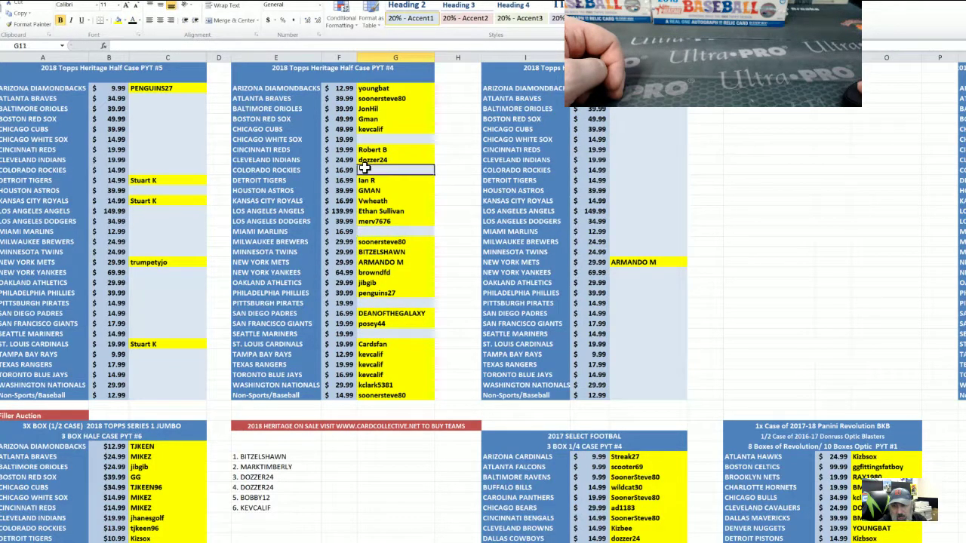
{"action": "left_click", "coordinate": [370, 141]}
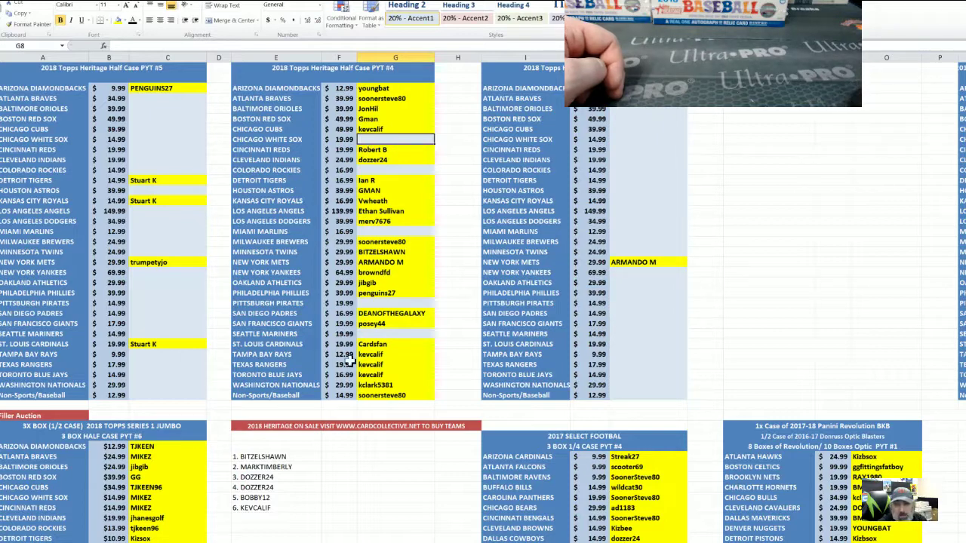
- Copy the second-ranked username without its number into the Seattle Mariners buyer cell (G27) of Half Case PYT #4
{"action": "left_click", "coordinate": [297, 476]}
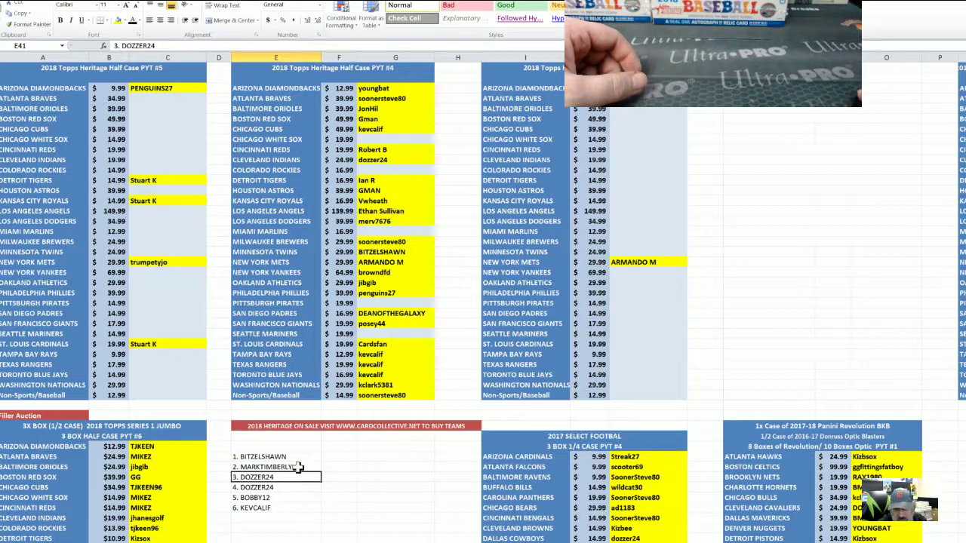
{"action": "left_click", "coordinate": [298, 466]}
{"action": "double_click", "coordinate": [292, 467]}
{"action": "left_click_drag", "start_coordinate": [292, 466], "coordinate": [240, 467]}
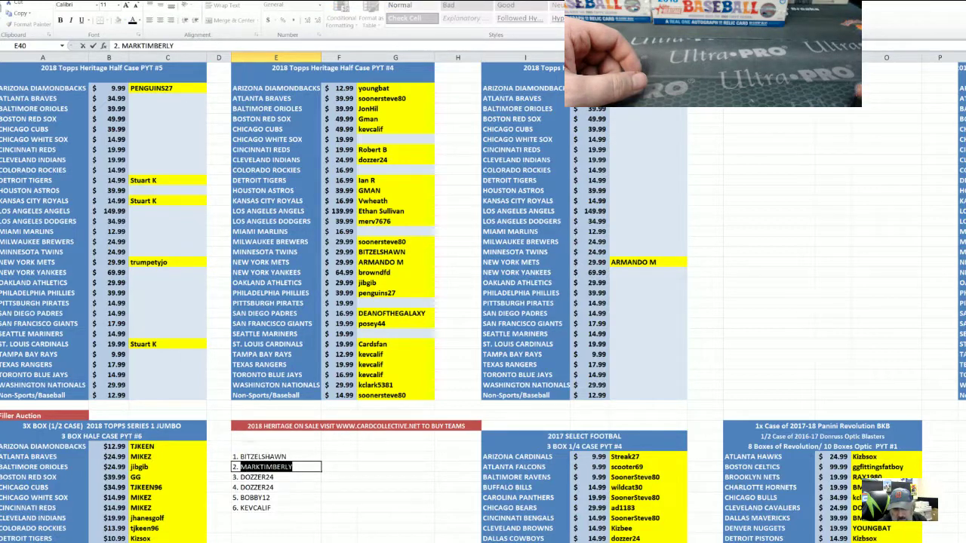
{"action": "right_click", "coordinate": [242, 466]}
{"action": "left_click", "coordinate": [261, 489]}
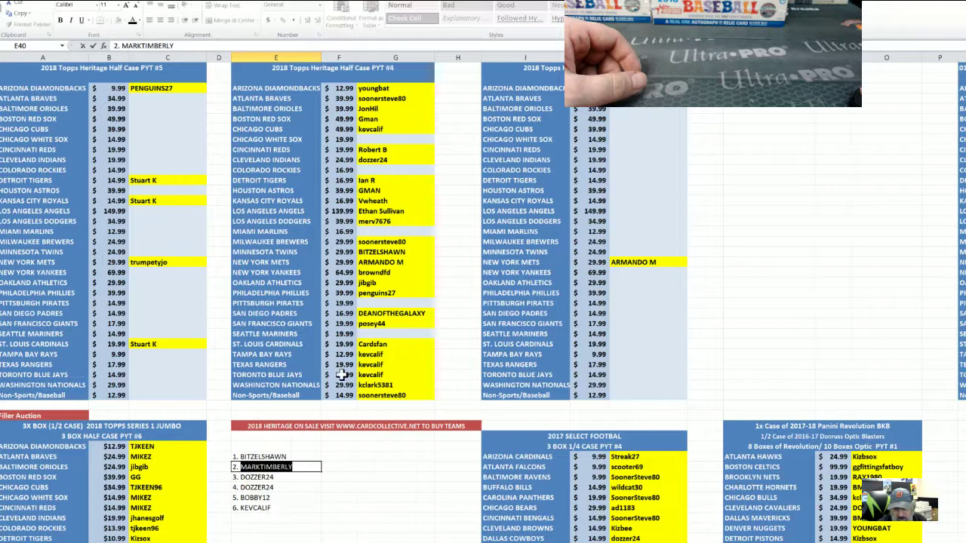
{"action": "left_click", "coordinate": [366, 334]}
{"action": "right_click", "coordinate": [369, 336]}
{"action": "left_click", "coordinate": [384, 382]}
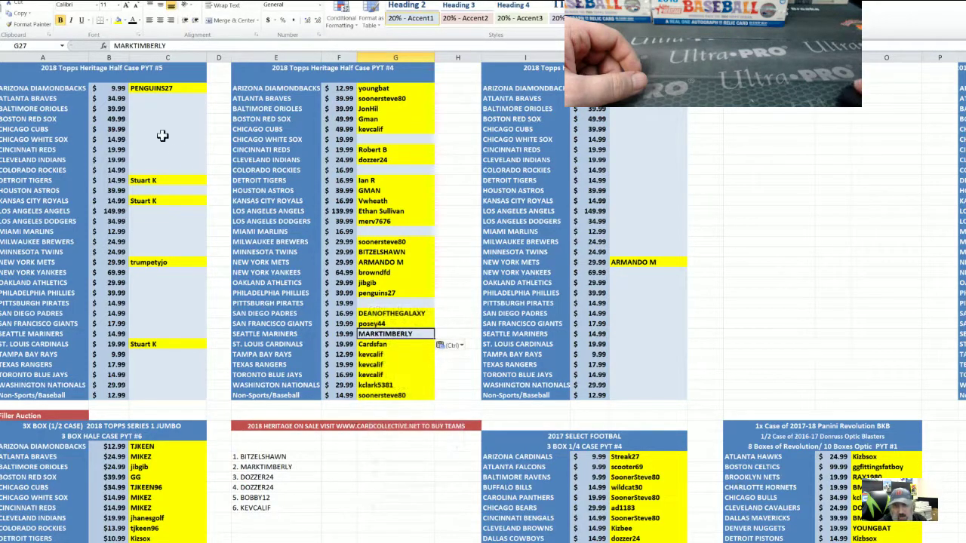
- Copy the third-ranked username without its number into the Chicago White Sox buyer cell (G8) of Half Case PYT #4
{"action": "left_click", "coordinate": [267, 479]}
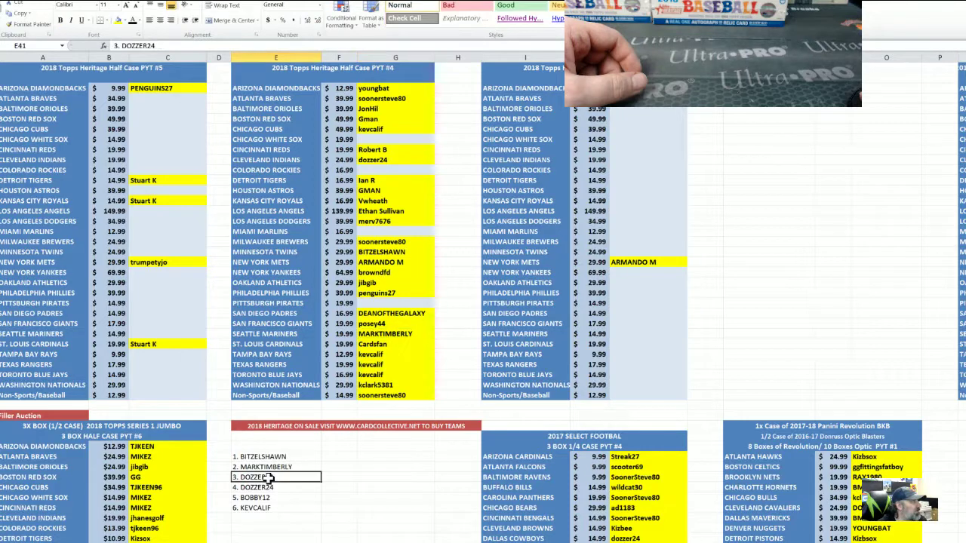
{"action": "double_click", "coordinate": [136, 45]}
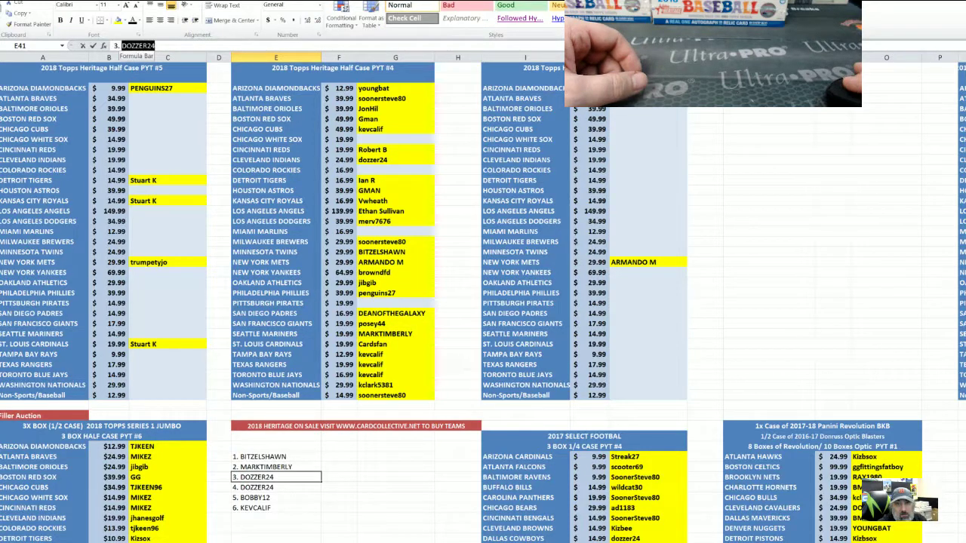
{"action": "right_click", "coordinate": [151, 46]}
{"action": "left_click", "coordinate": [160, 61]}
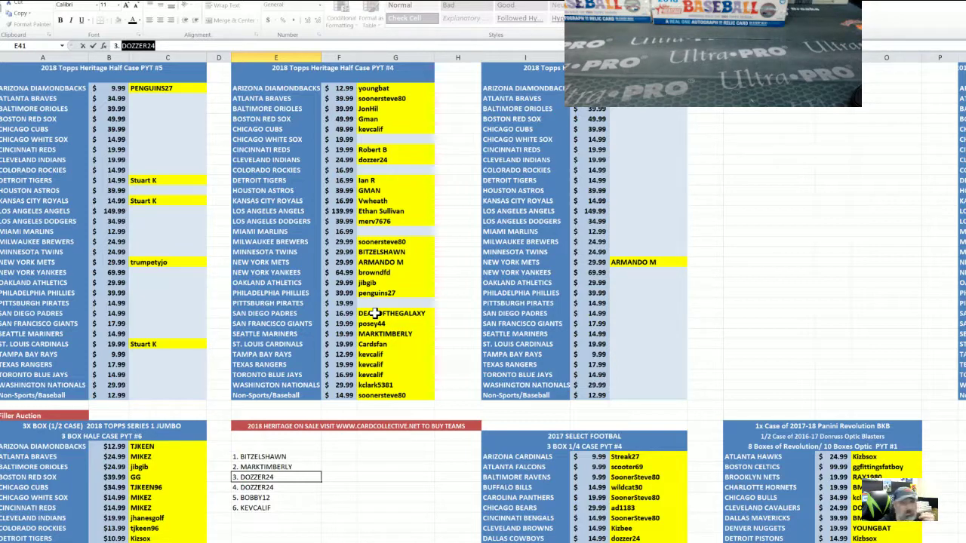
{"action": "left_click", "coordinate": [384, 139]}
{"action": "right_click", "coordinate": [385, 139]}
{"action": "left_click", "coordinate": [407, 181]}
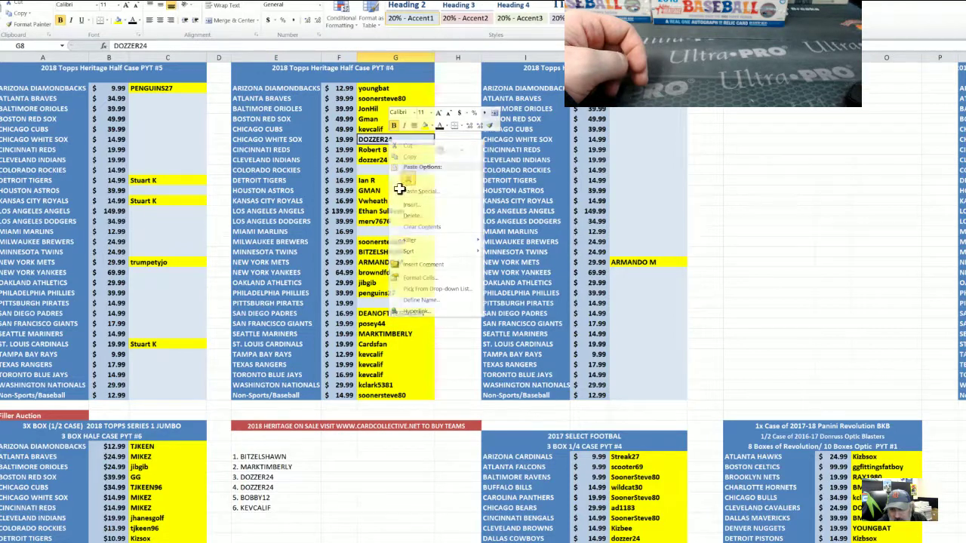
- Paste the same copied username into the Pittsburgh Pirates buyer cell (G24) for the fourth-ranked spot
{"action": "left_click", "coordinate": [373, 303]}
{"action": "right_click", "coordinate": [373, 304]}
{"action": "left_click", "coordinate": [397, 344]}
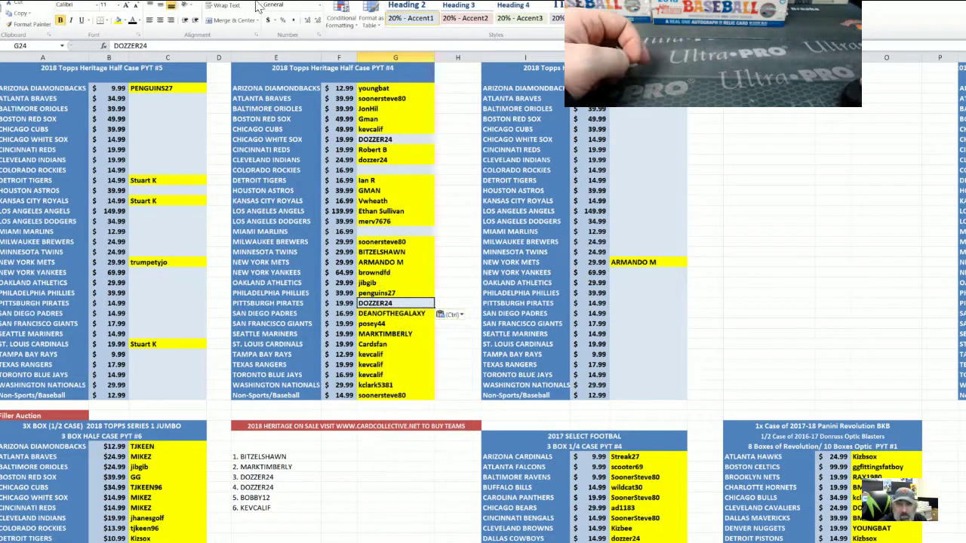
{"action": "left_click", "coordinate": [384, 139]}
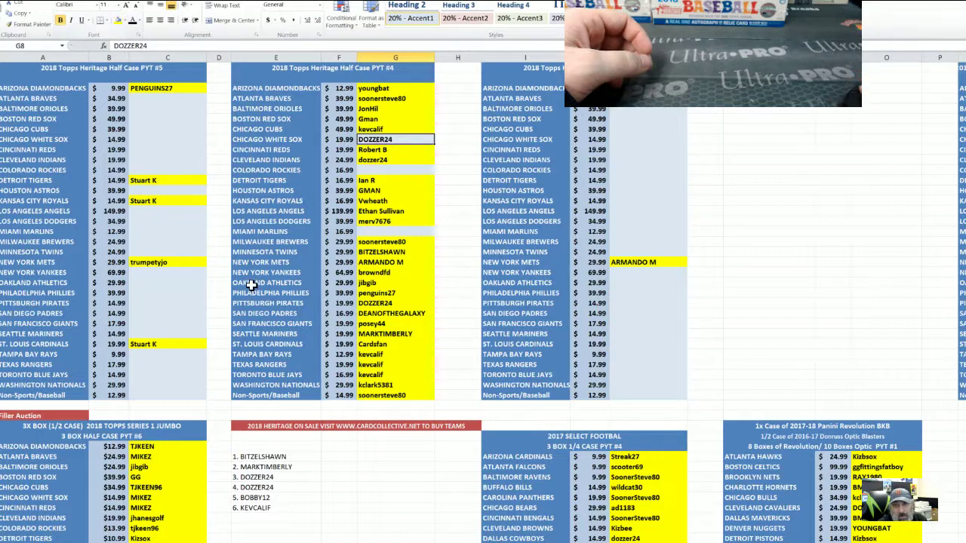
- Copy the fifth-ranked username without its number from the ranked list (E43)
{"action": "left_click", "coordinate": [258, 496]}
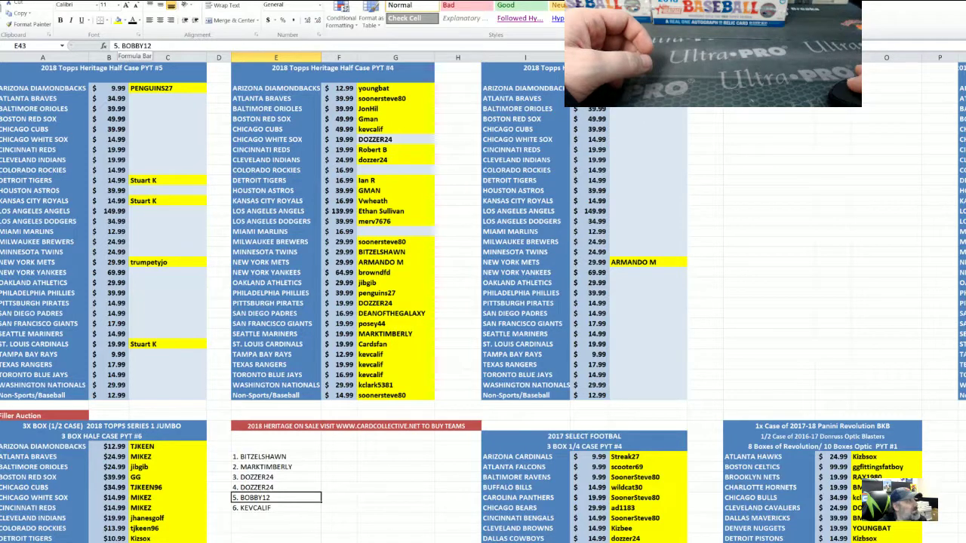
{"action": "left_click_drag", "start_coordinate": [122, 46], "coordinate": [150, 46]}
{"action": "right_click", "coordinate": [150, 47]}
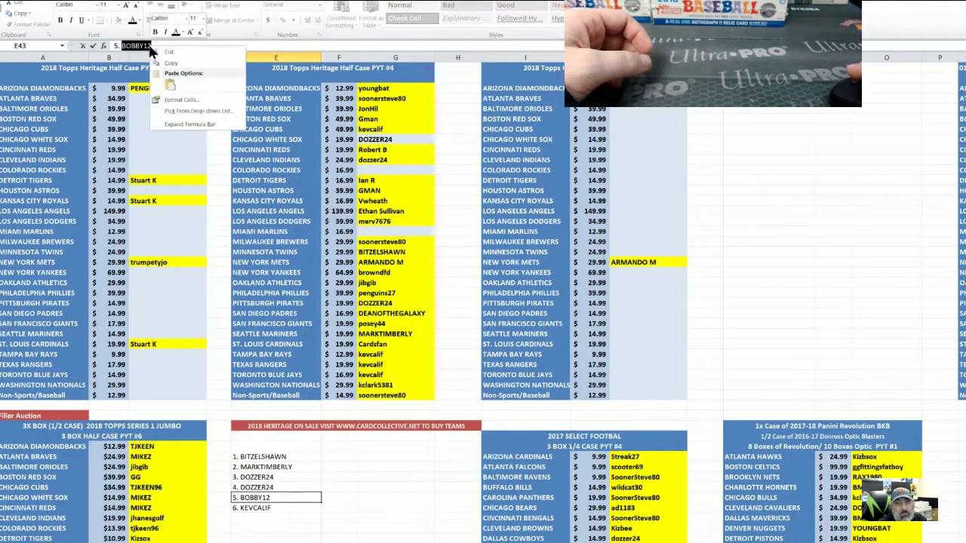
{"action": "left_click", "coordinate": [171, 62]}
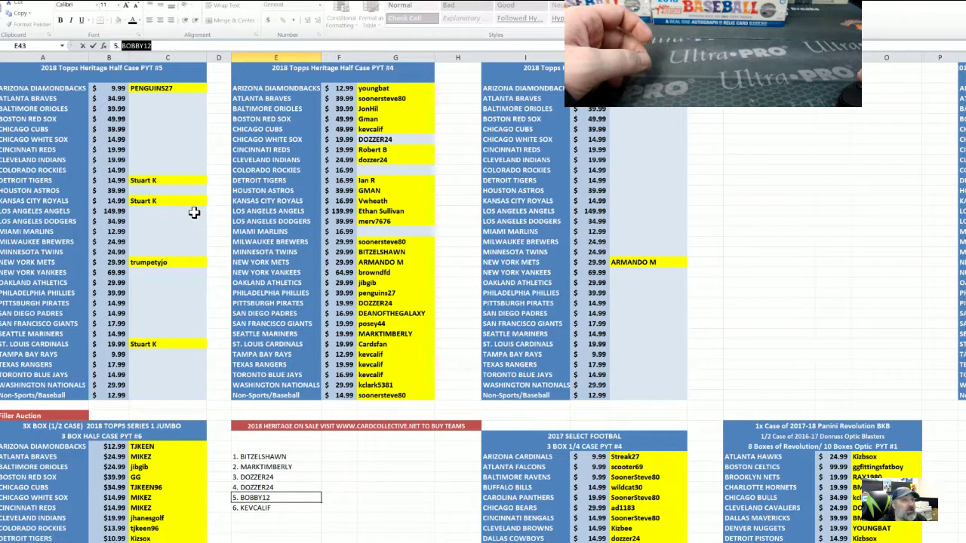
{"action": "left_click", "coordinate": [390, 234]}
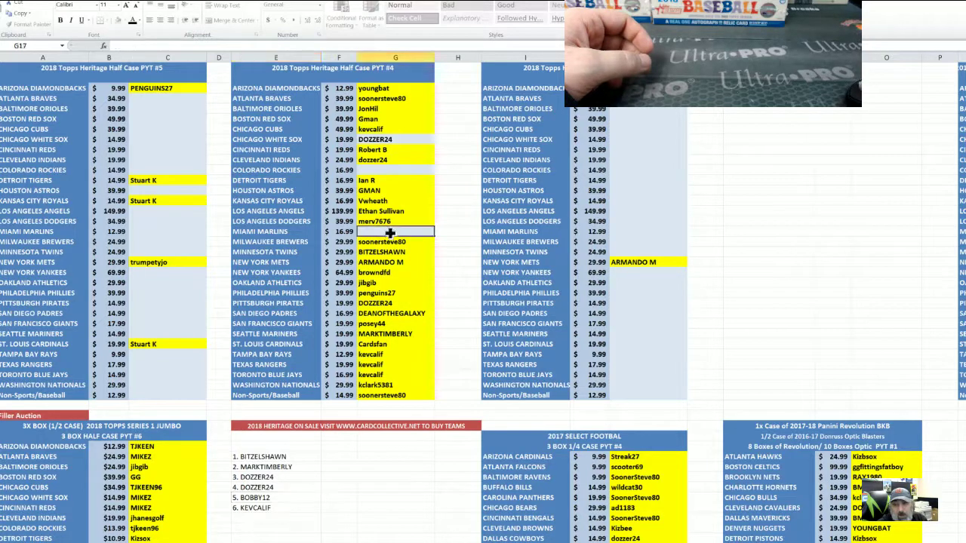
- Fill the Chicago White Sox buyer cell (G8) of Half Case PYT #4 with yellow
{"action": "left_click", "coordinate": [362, 168]}
{"action": "key", "text": "Up"}
{"action": "key", "text": "Up"}
{"action": "key", "text": "Up"}
{"action": "key", "text": "Up"}
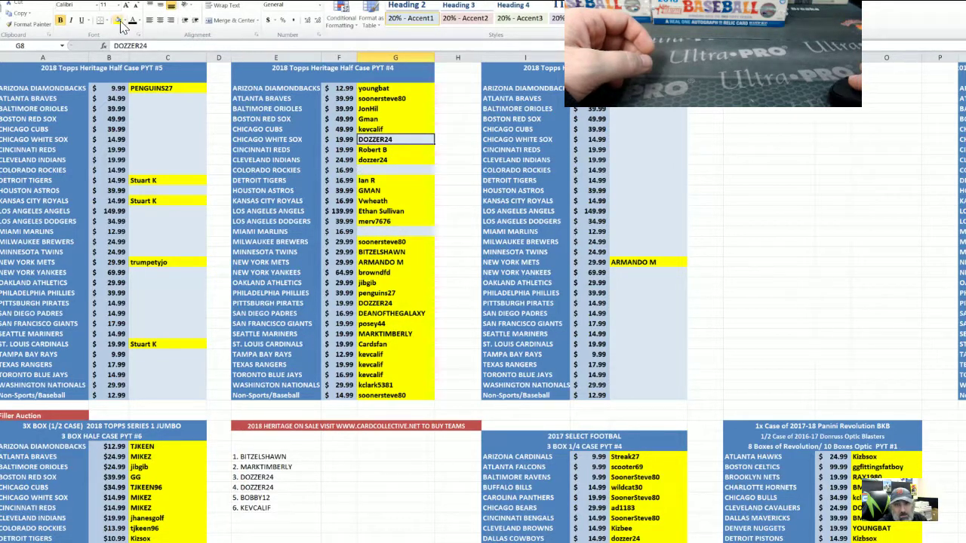
- Paste the copied fifth-ranked username into the Miami Marlins buyer cell (G17) of Half Case PYT #4 and fill the cell yellow
{"action": "left_click", "coordinate": [372, 170]}
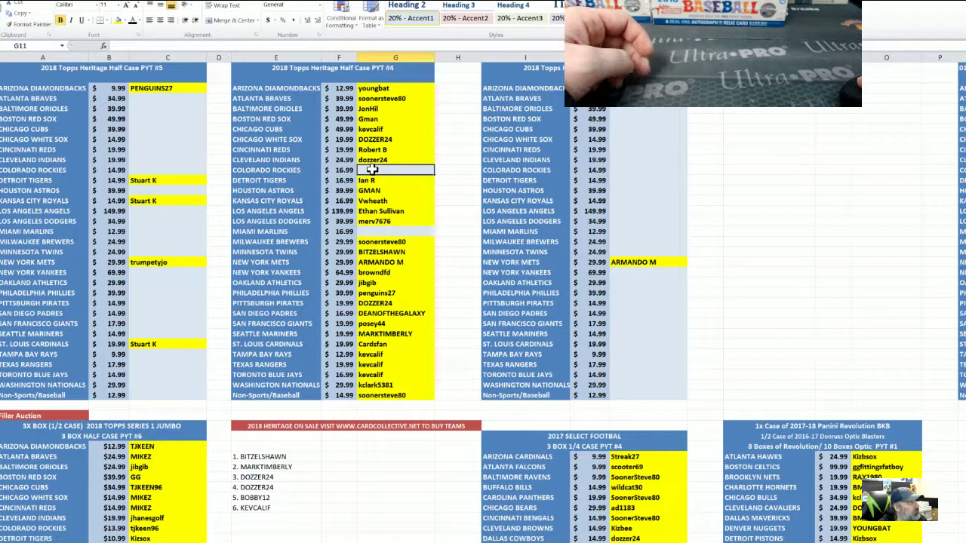
{"action": "left_click", "coordinate": [369, 235]}
{"action": "right_click", "coordinate": [369, 235]}
{"action": "left_click", "coordinate": [375, 262]}
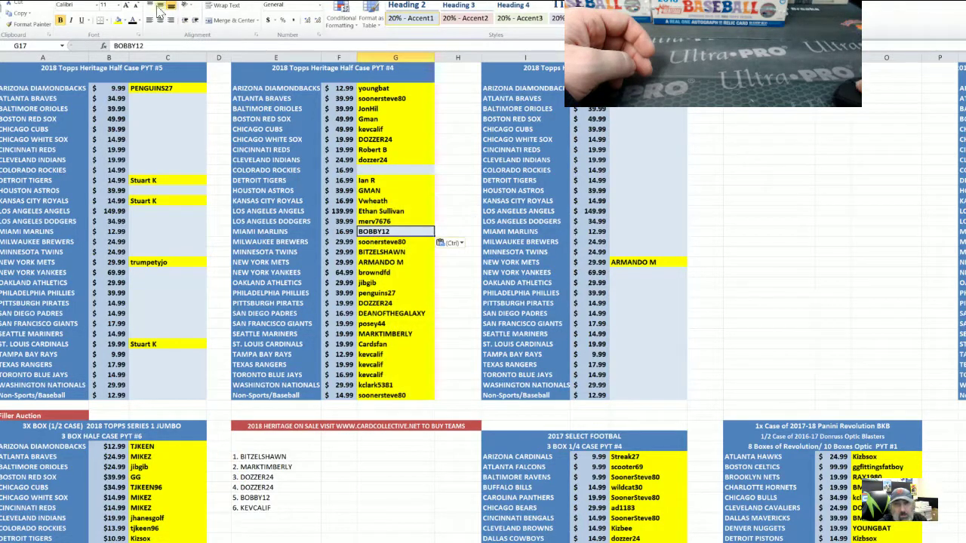
- Copy the sixth-ranked username from the Chicago Cubs buyer cell (G7) into the Colorado Rockies buyer cell (G11) of Half Case PYT #4
{"action": "left_click", "coordinate": [266, 511]}
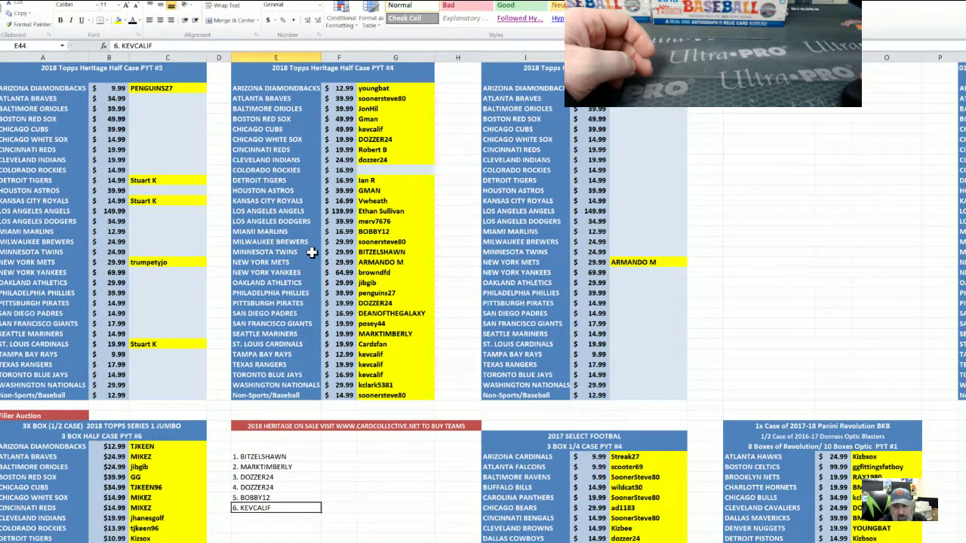
{"action": "left_click", "coordinate": [379, 130]}
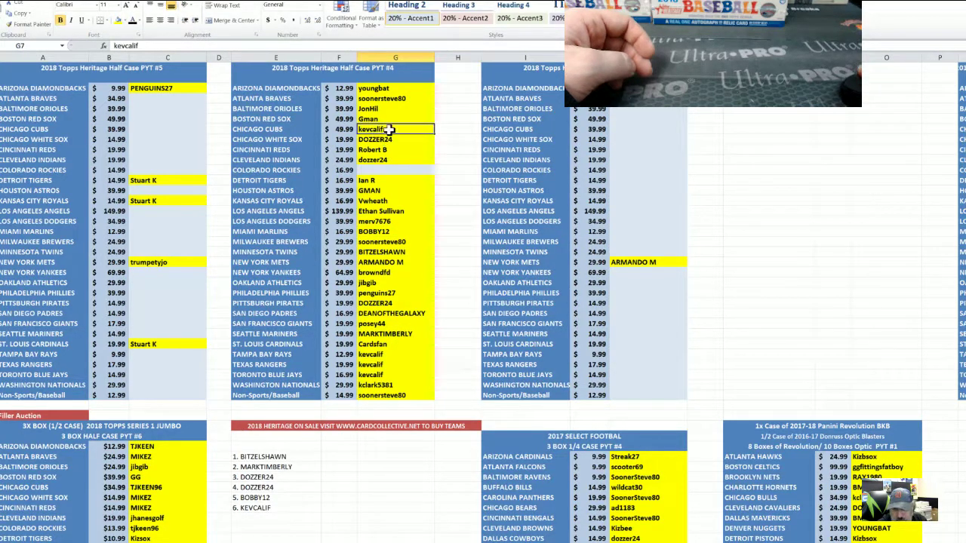
{"action": "right_click", "coordinate": [388, 130]}
{"action": "left_click", "coordinate": [411, 150]}
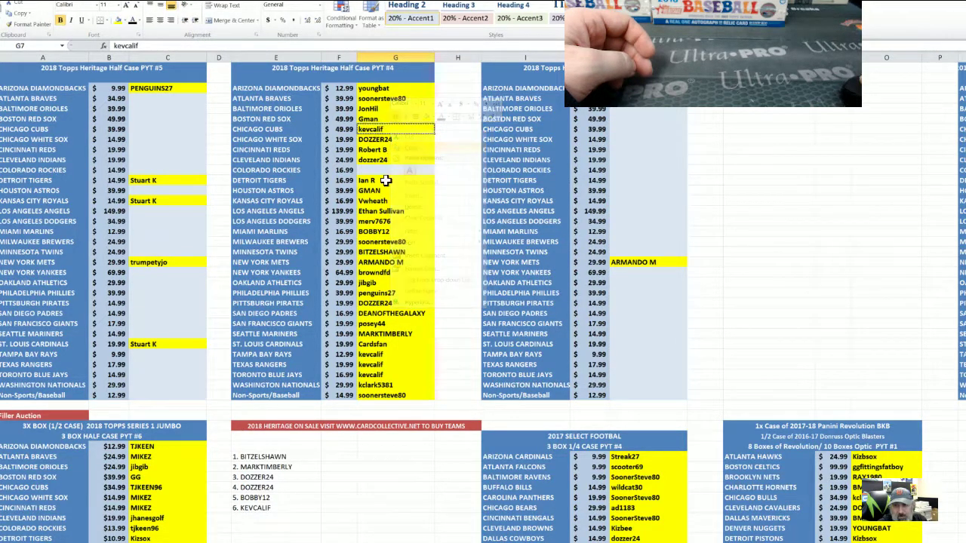
{"action": "right_click", "coordinate": [388, 171]}
{"action": "left_click", "coordinate": [405, 210]}
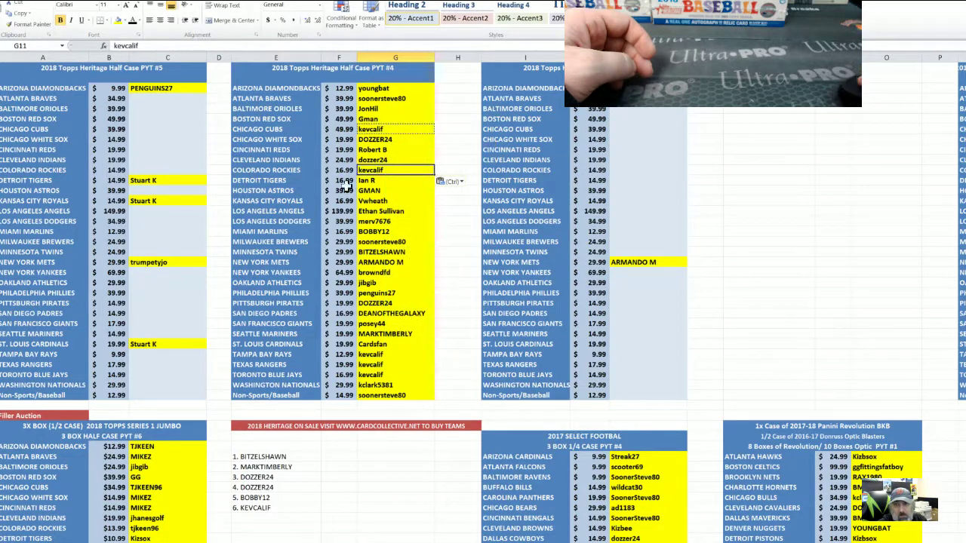
- Copy the whole 2018 Topps Heritage Half Case PYT #4 table, from its title down to the Non-Sports/Baseball row (E1:G33)
{"action": "left_click", "coordinate": [426, 221]}
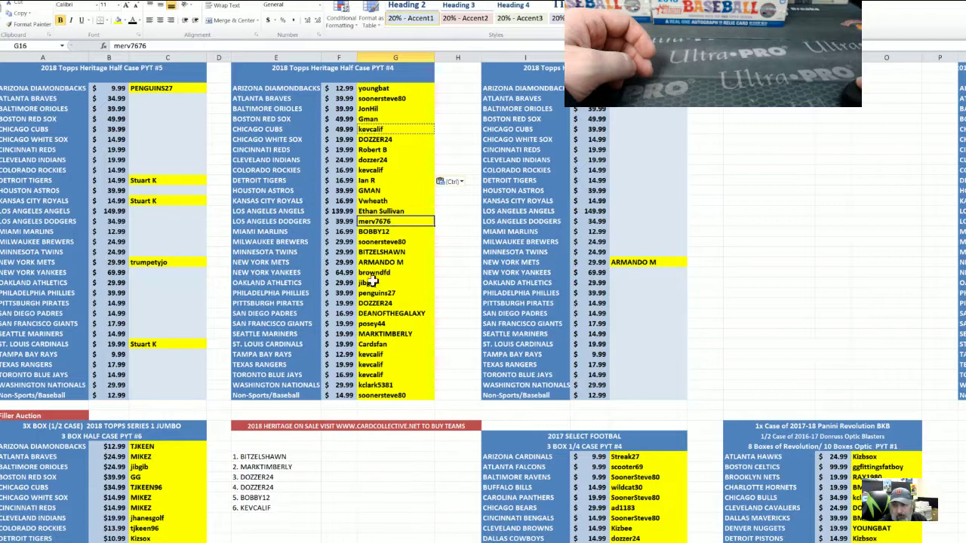
{"action": "left_click", "coordinate": [386, 405]}
{"action": "left_click_drag", "start_coordinate": [392, 395], "coordinate": [268, 79]}
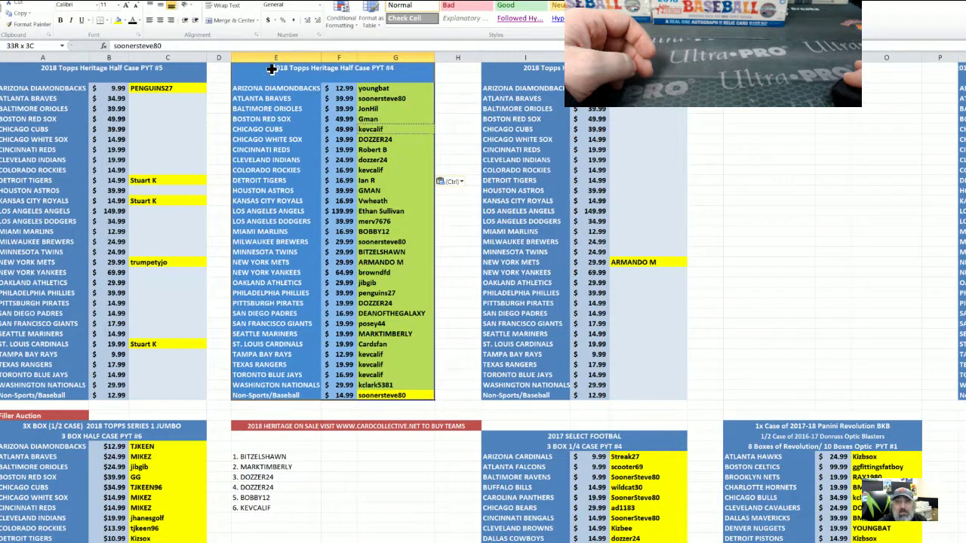
{"action": "right_click", "coordinate": [306, 94]}
{"action": "left_click", "coordinate": [321, 112]}
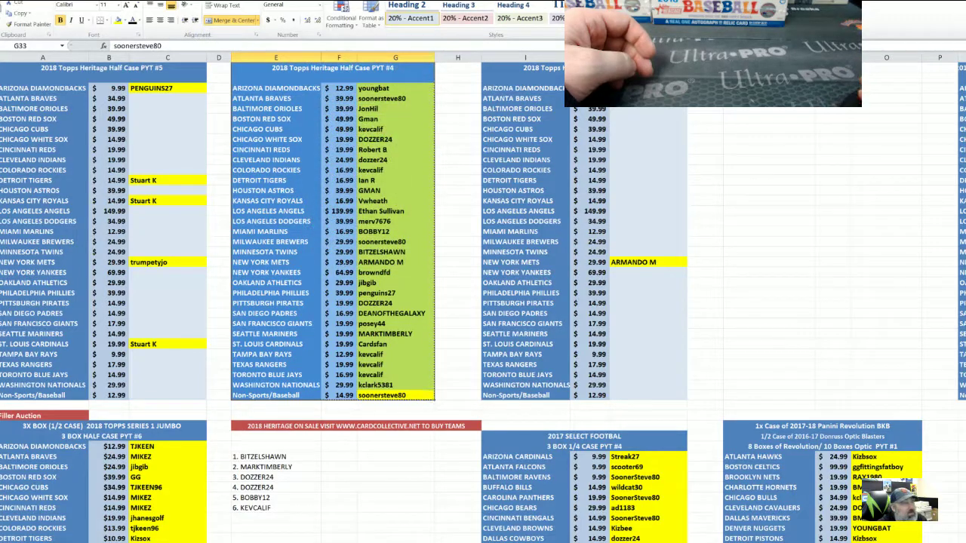